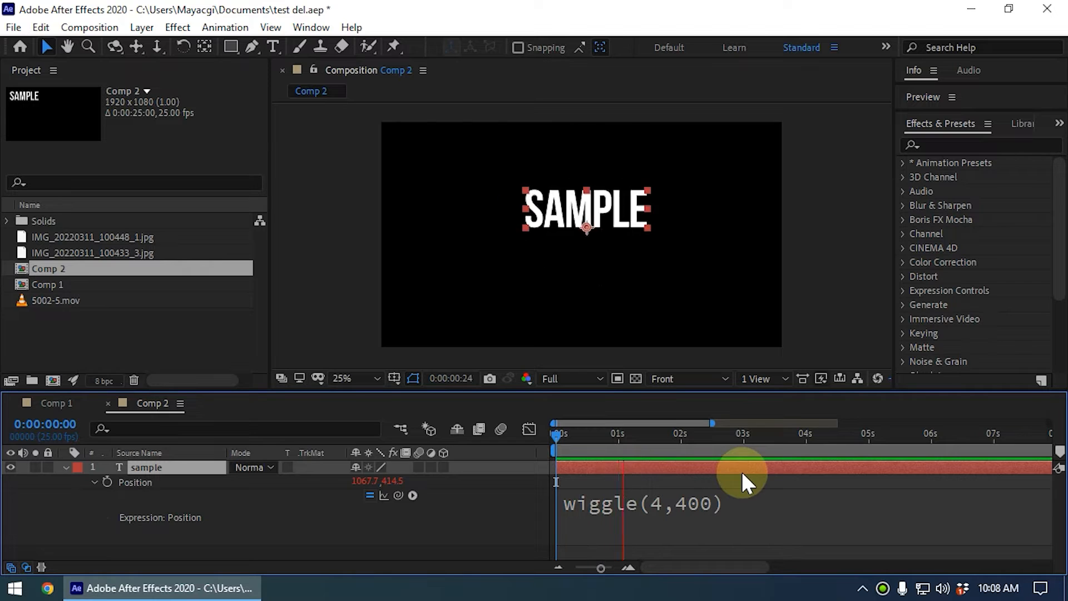
key("space")
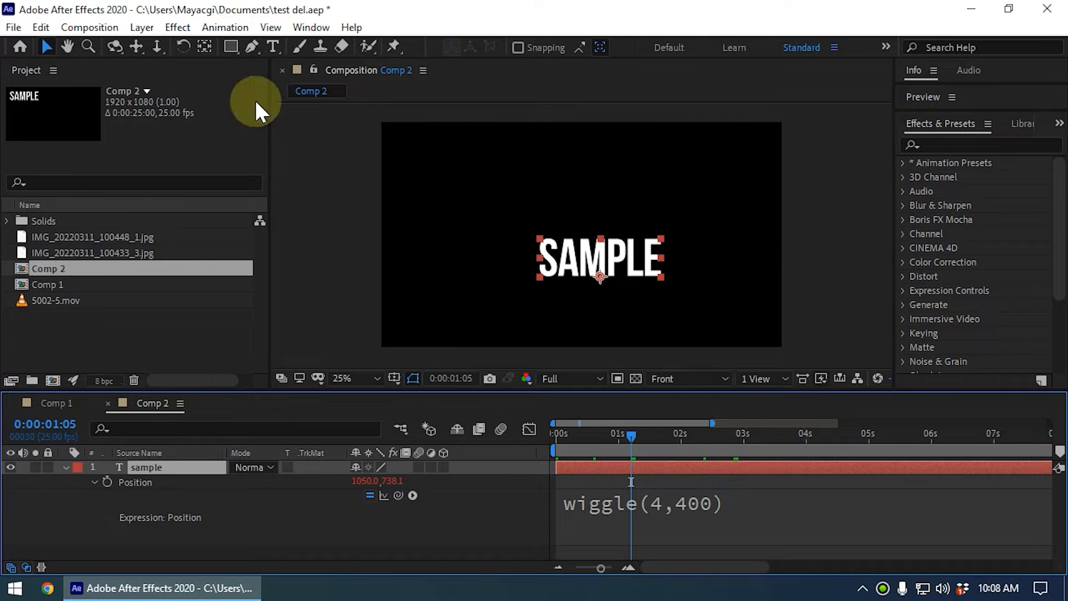
left_click(179, 27)
mouse_move(286, 261)
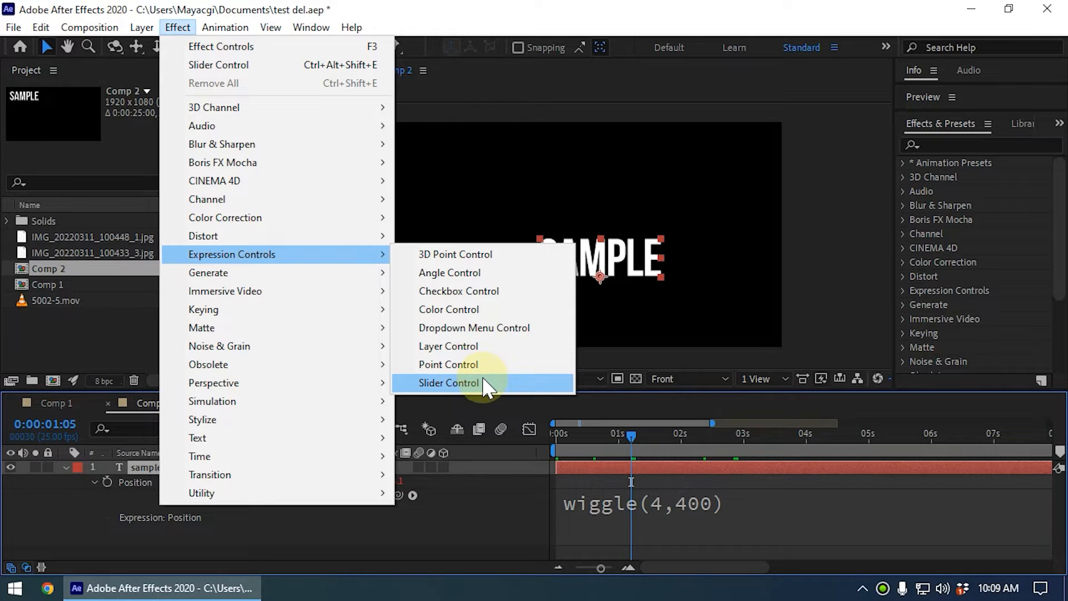
left_click(344, 550)
left_click(144, 469)
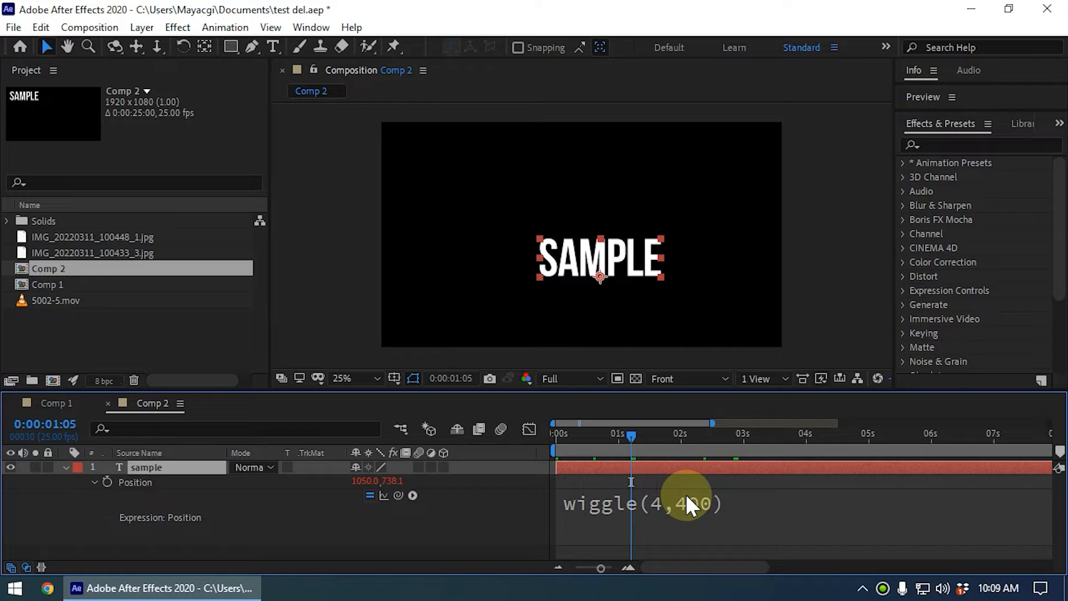
- Add a null object layer to Comp 2 and rename it Controller
right_click(340, 539)
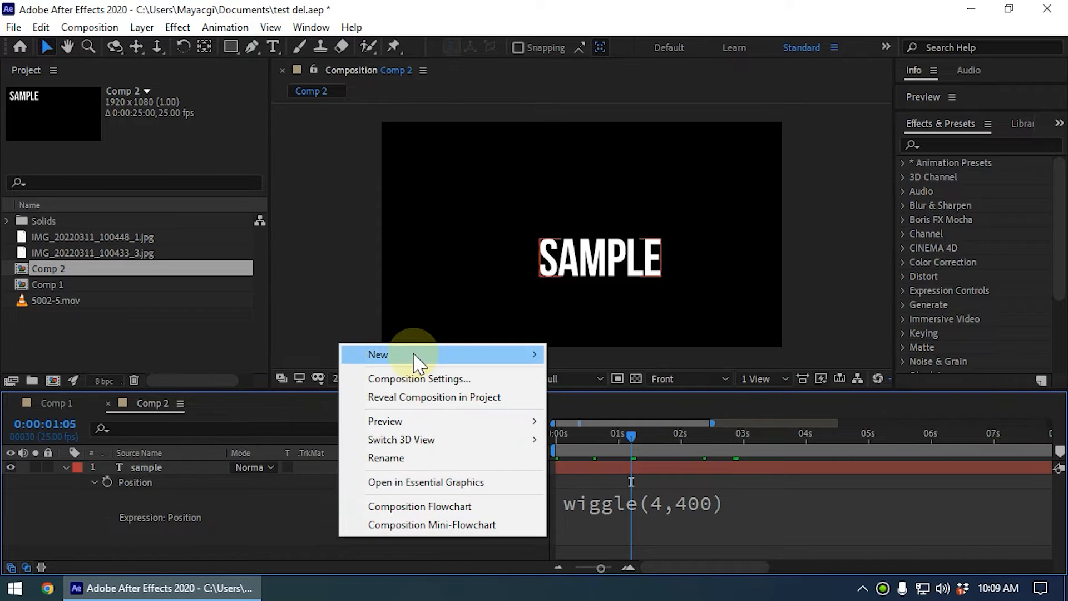
mouse_move(416, 361)
left_click(641, 451)
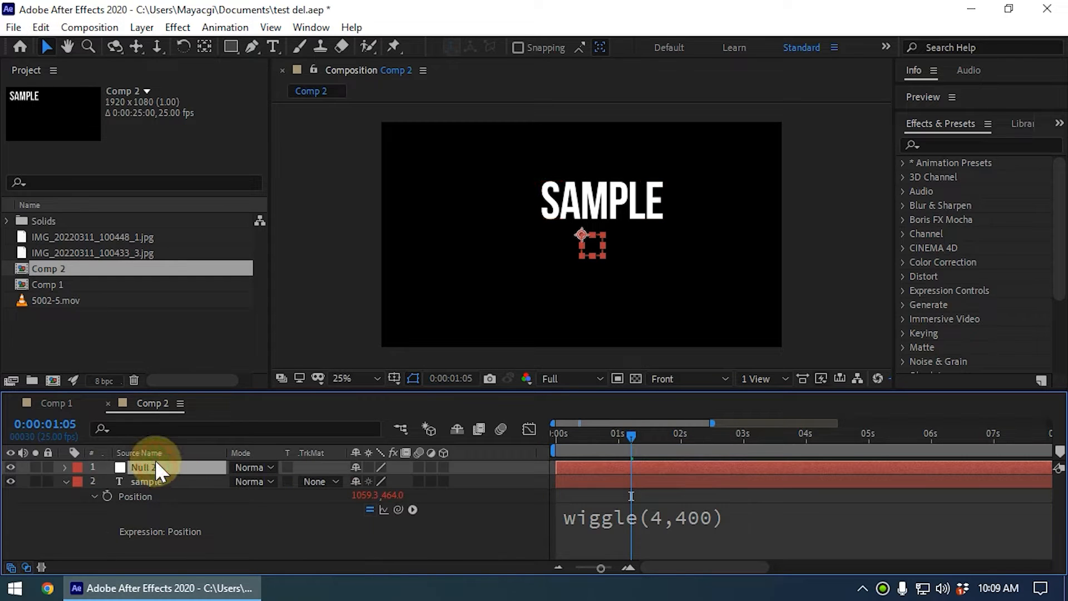
key("Return")
type("Co")
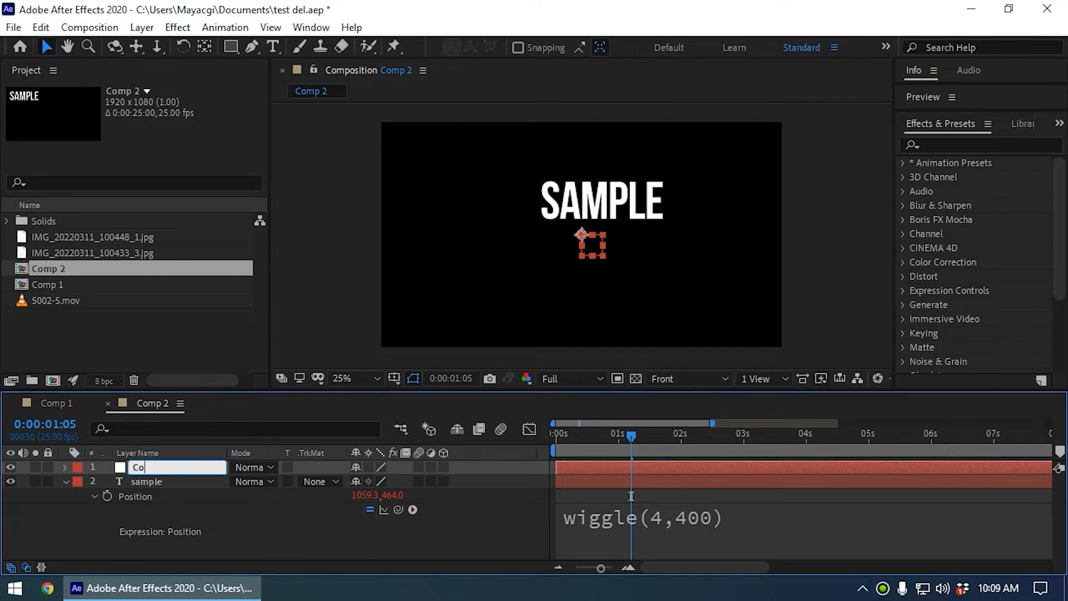
type("ntroller")
left_click(197, 543)
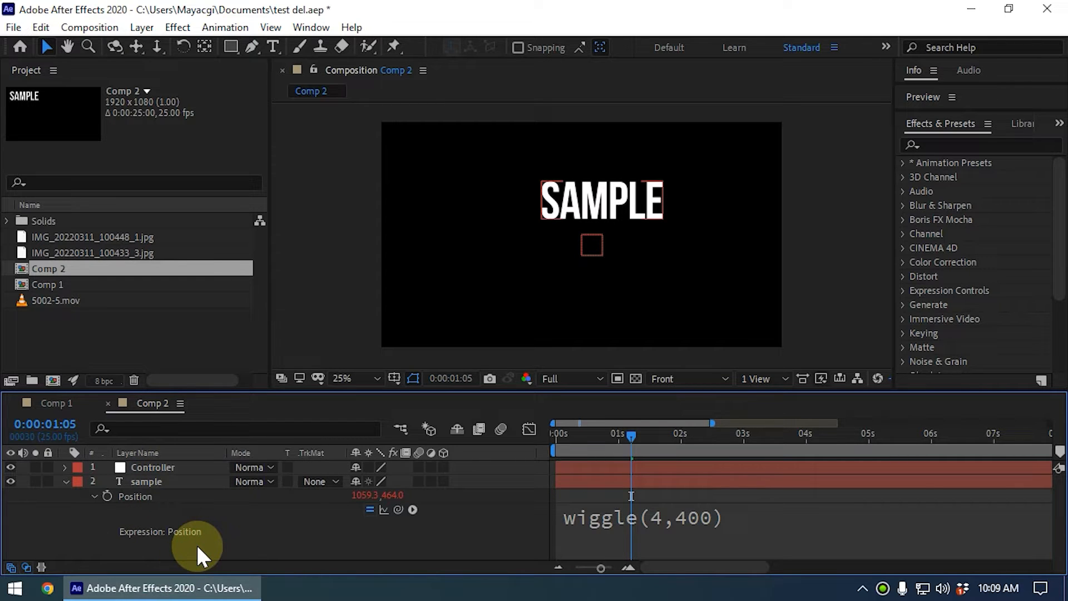
- Apply a Slider Control expression effect to the Controller null layer
left_click(159, 466)
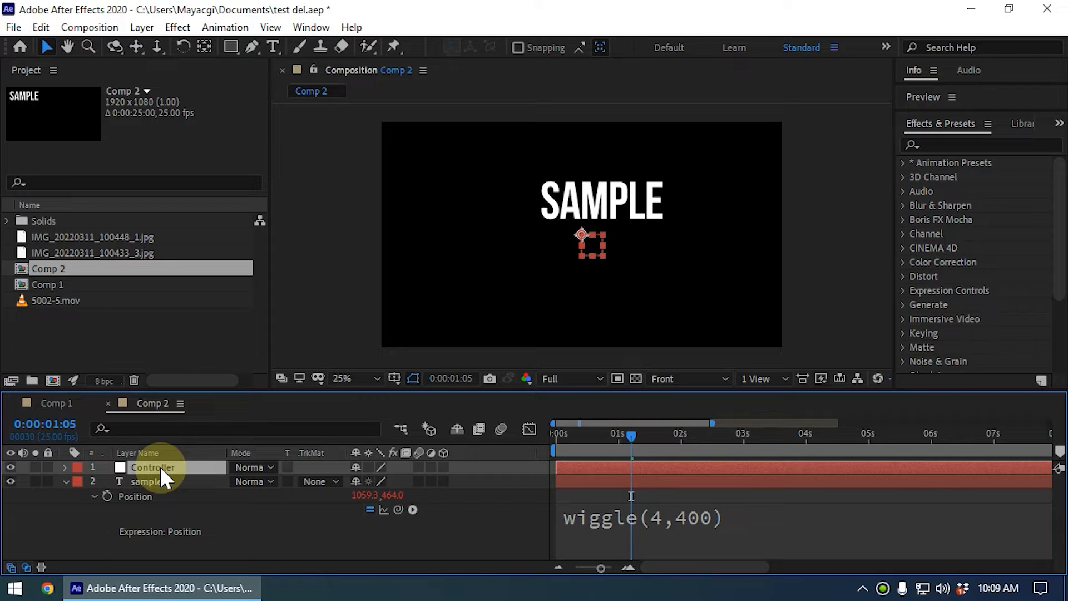
left_click(174, 28)
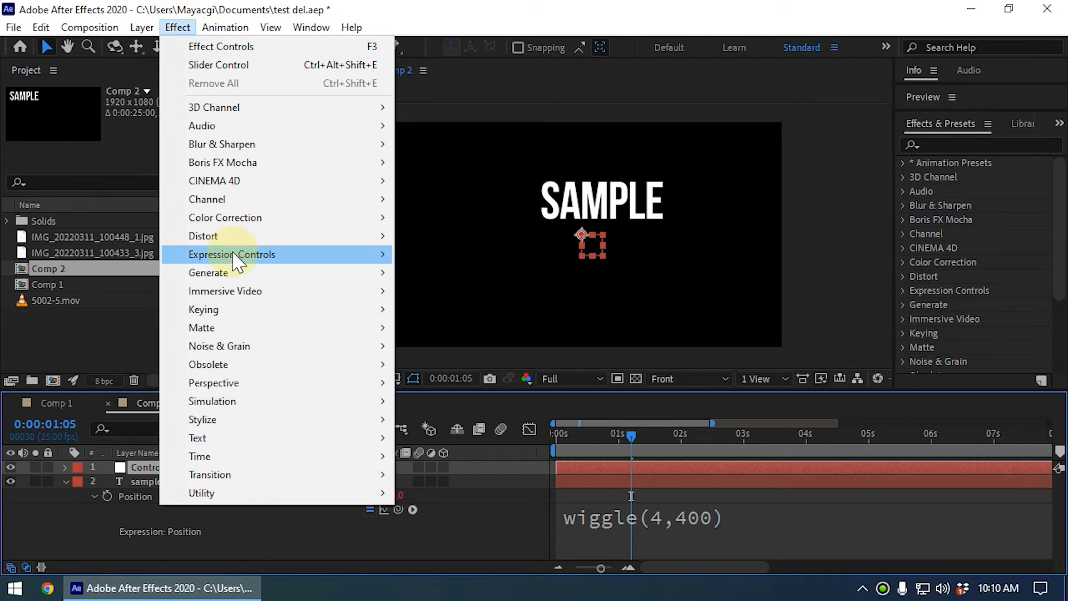
mouse_move(243, 261)
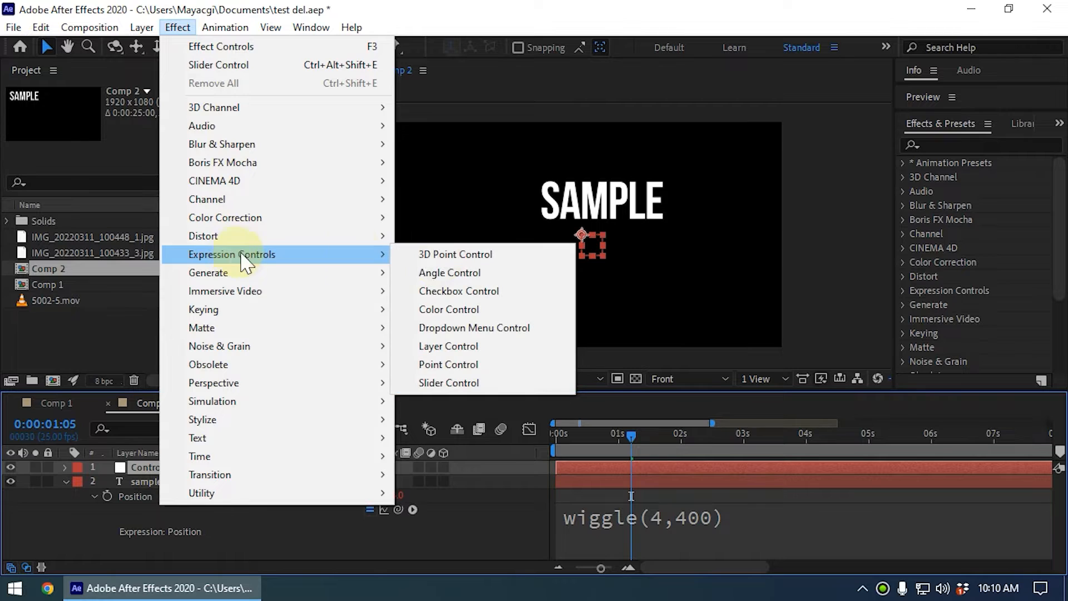
left_click(484, 381)
left_click(183, 466)
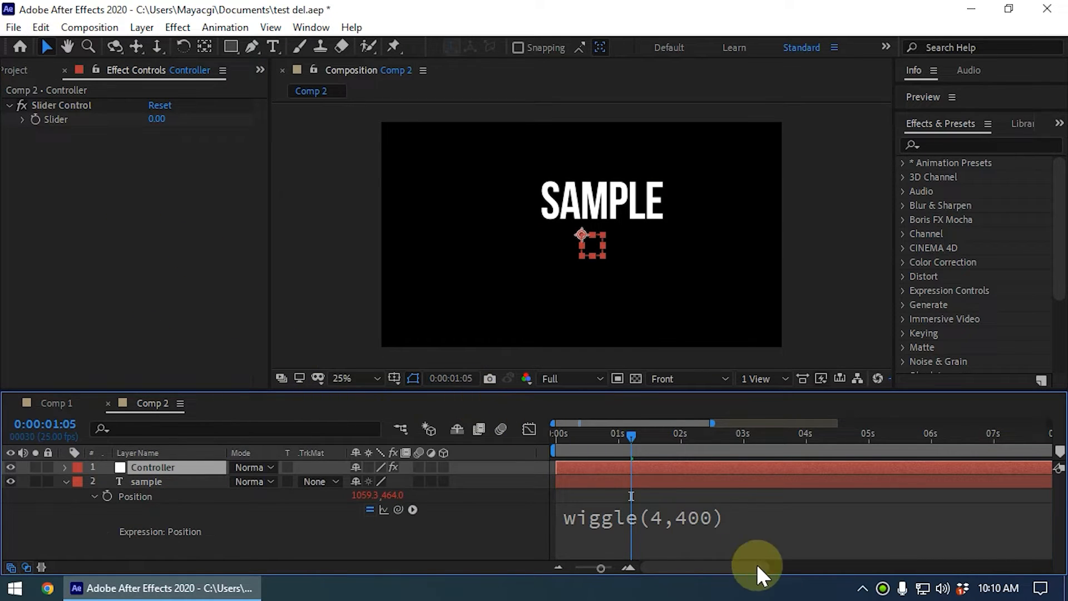
- Replace the 400 amplitude in the sample layer's Position wiggle expression with a link to the Controller layer's Slider, keeping the frequency 4
left_click(680, 520)
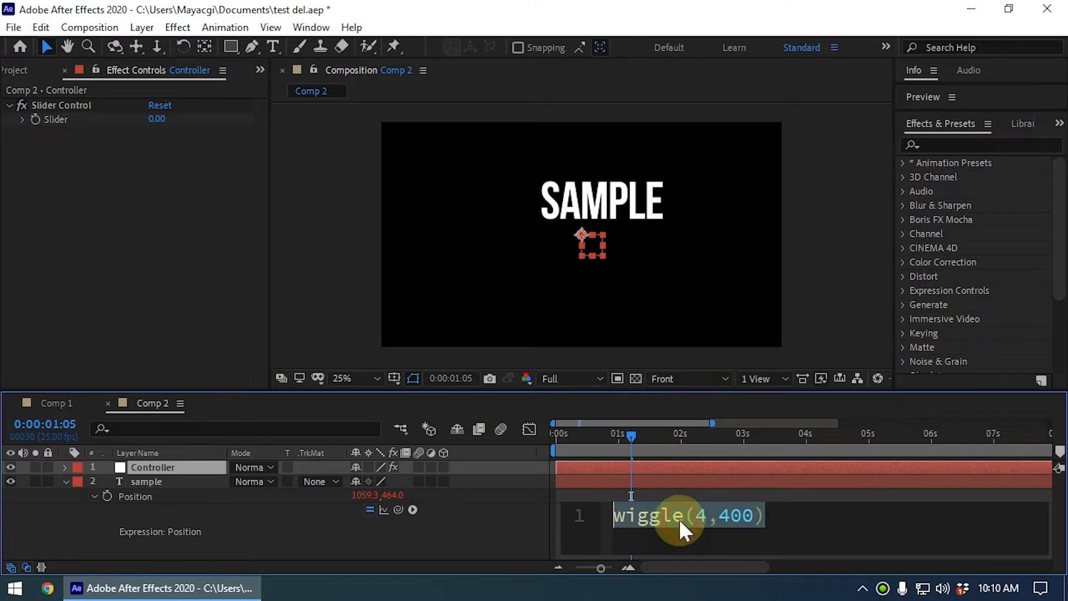
left_click(728, 517)
left_click_drag(718, 518, 755, 518)
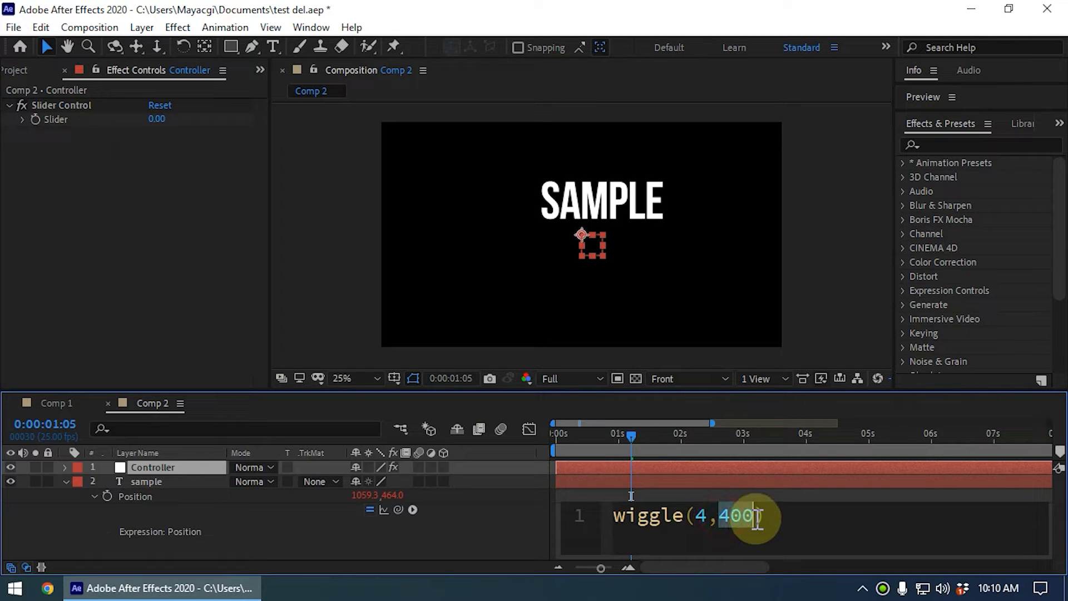
key("BackSpace")
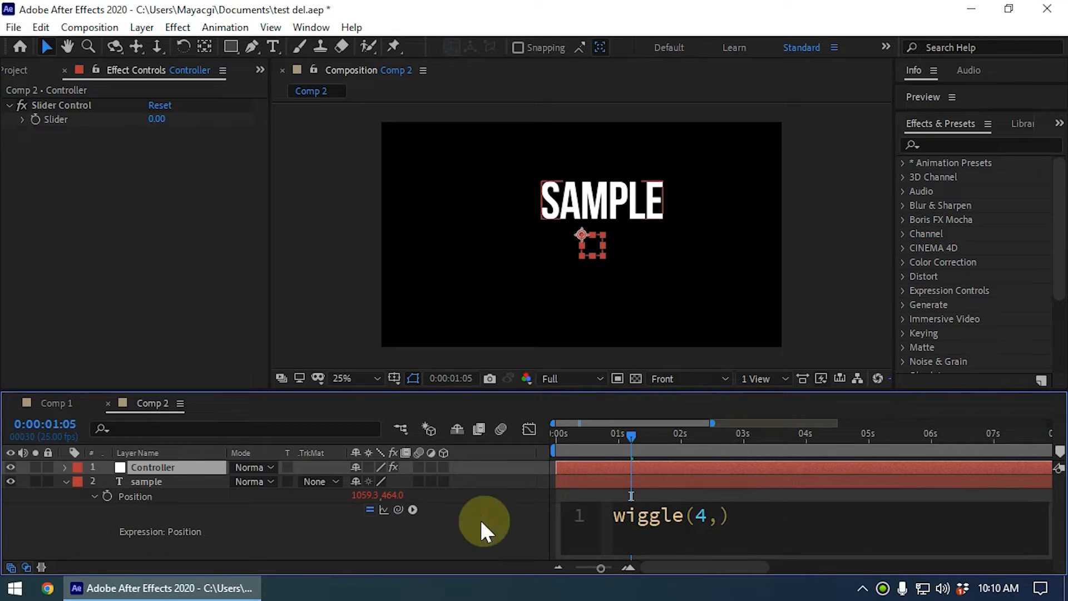
left_click_drag(398, 510, 81, 123)
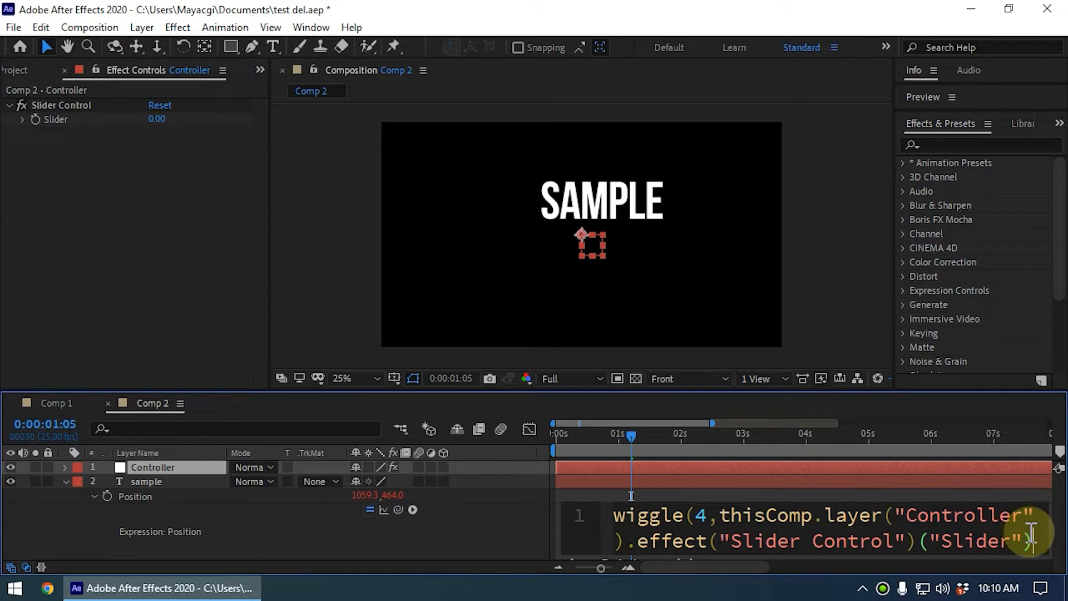
left_click(696, 515)
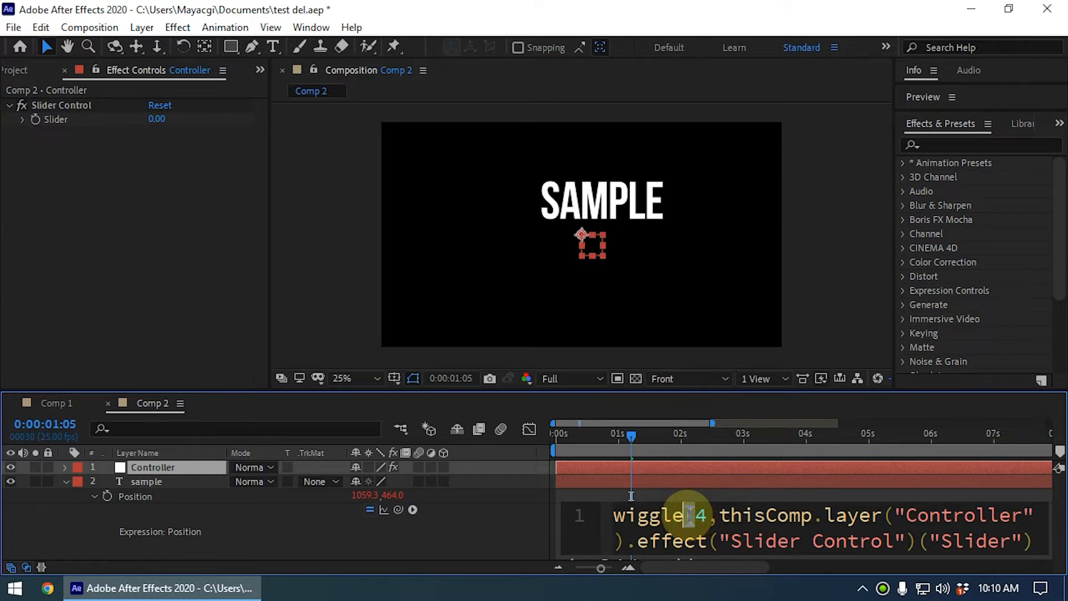
left_click(1039, 542)
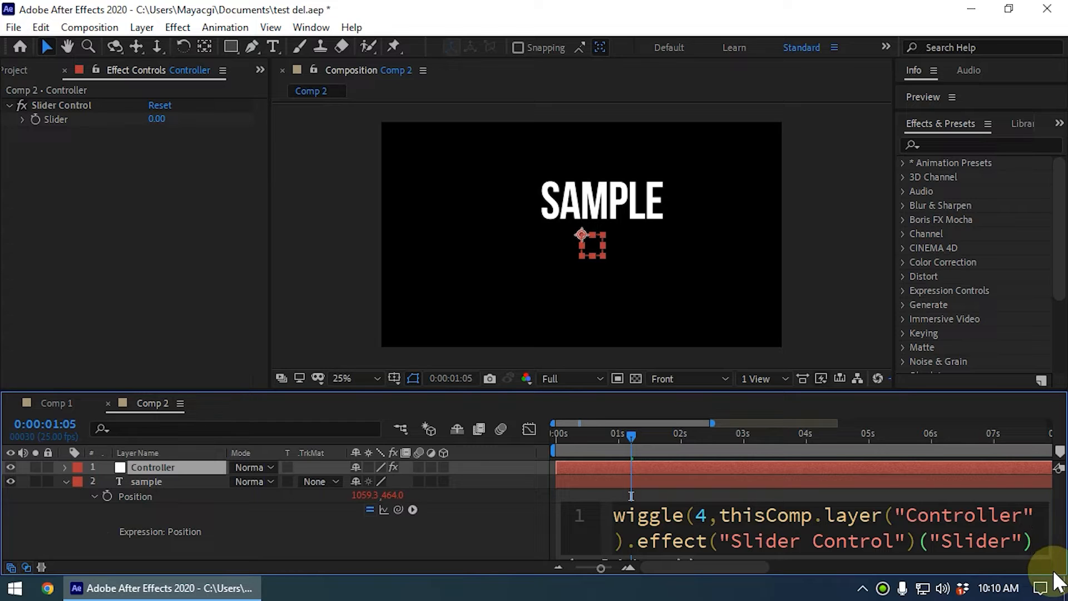
type(")")
key("KP_Enter")
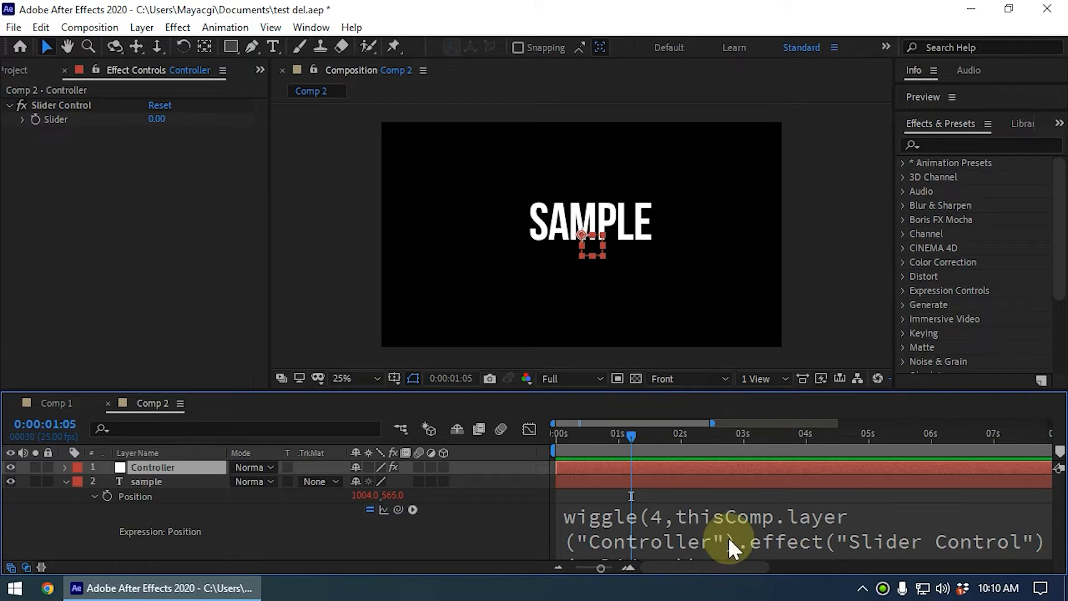
- Preview the text animation from the start of the composition and return the playhead to 0:00:00:00
left_click_drag(633, 431, 406, 462)
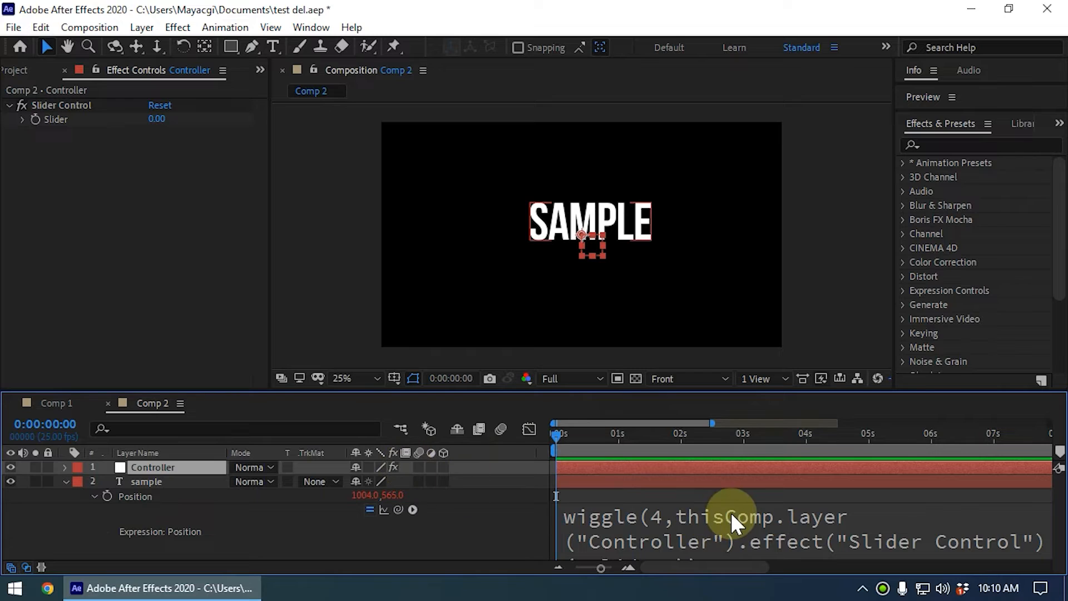
key("space")
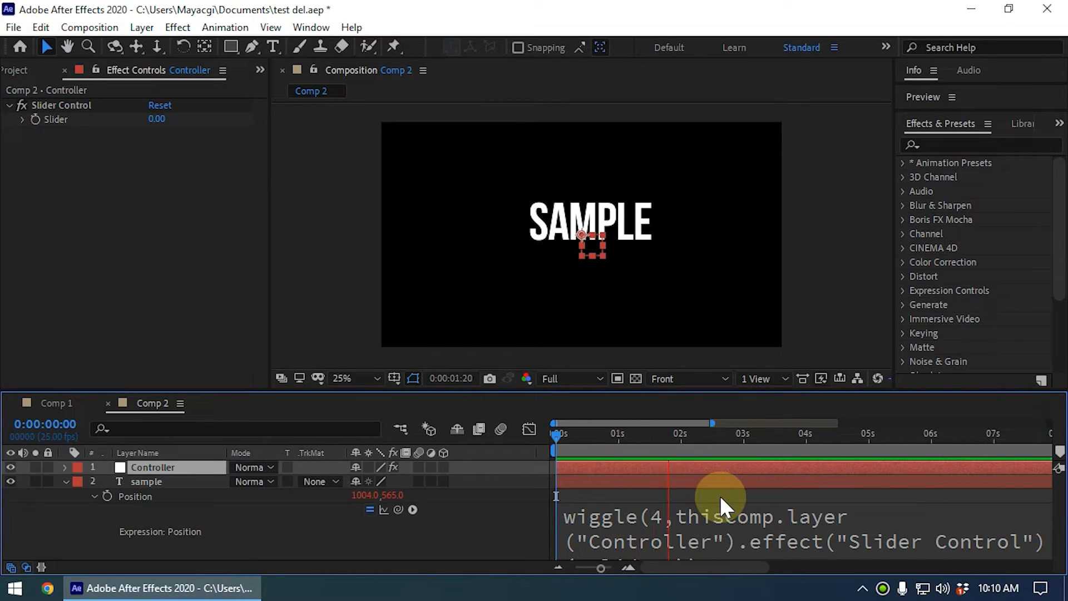
key("space")
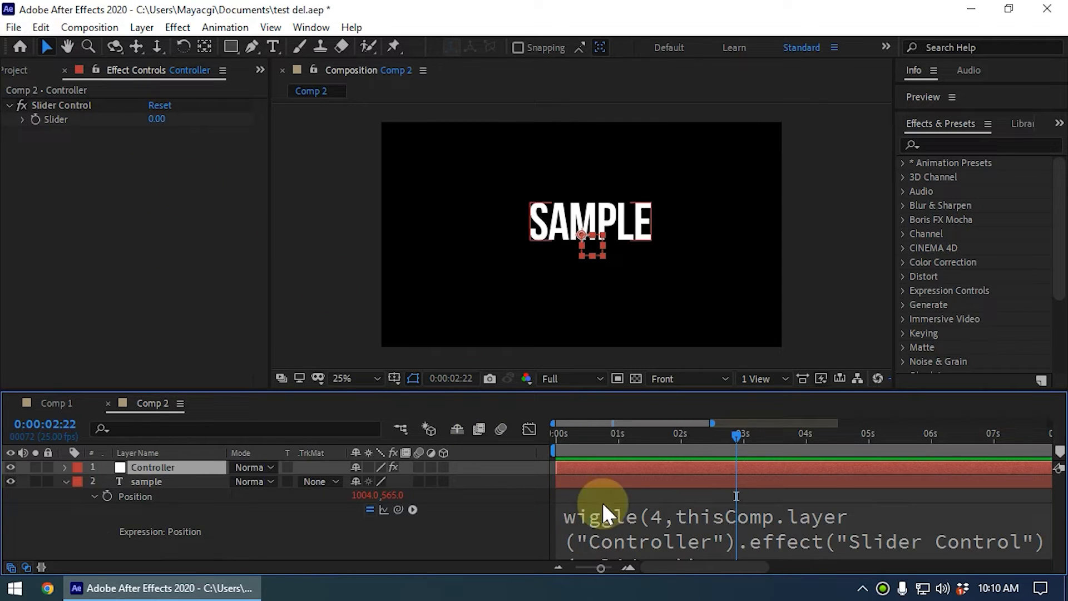
left_click_drag(630, 435, 508, 461)
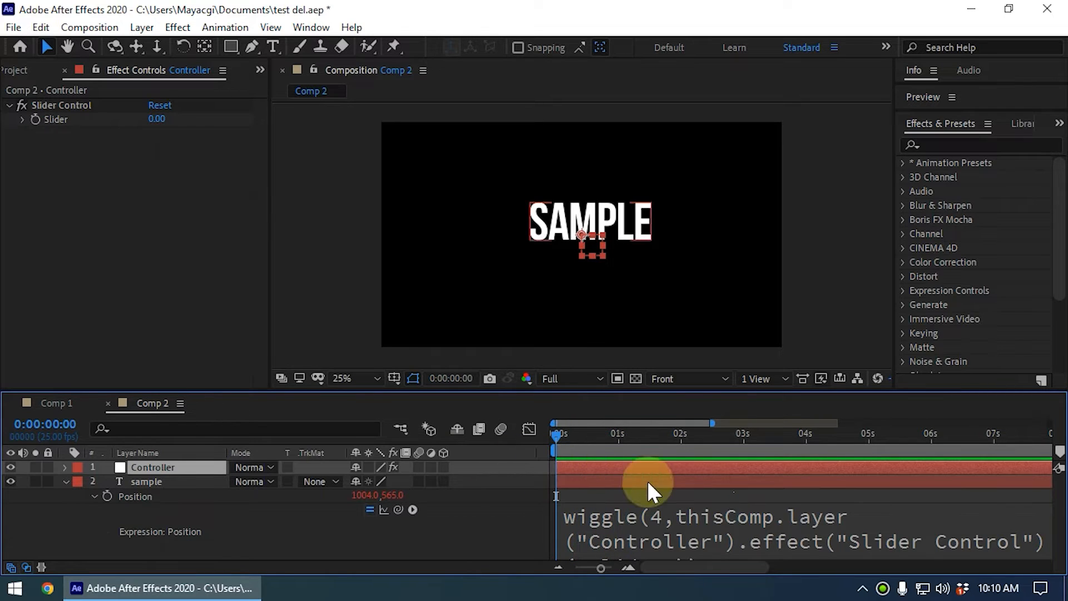
- Keyframe the Controller's Slider at 0:00:01:24 and at 0:00:00:00, both with the value 0, with the layer's keyframes revealed
left_click(678, 440)
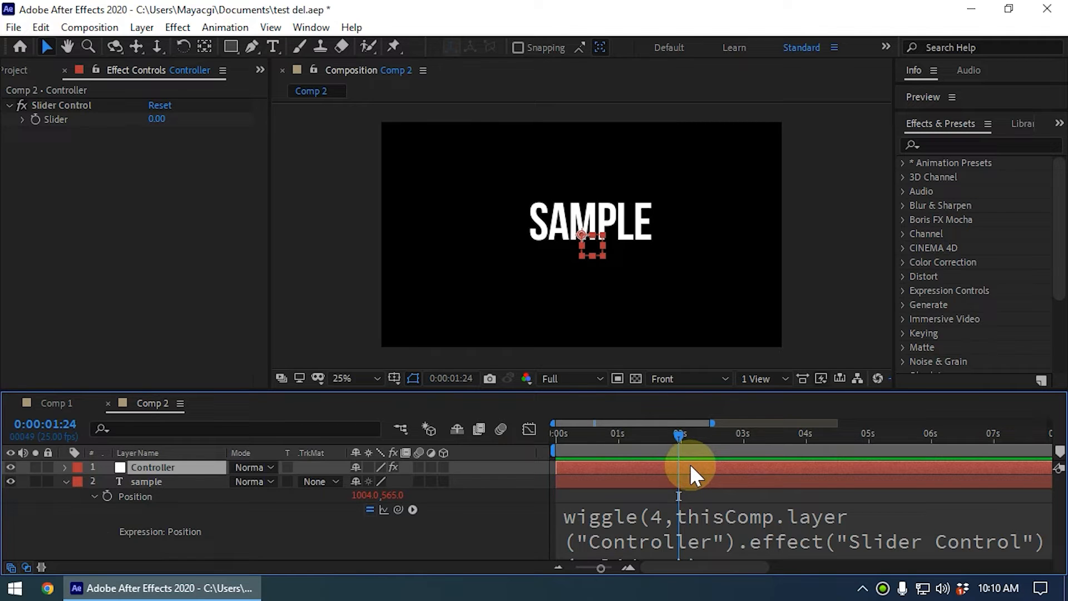
left_click(33, 118)
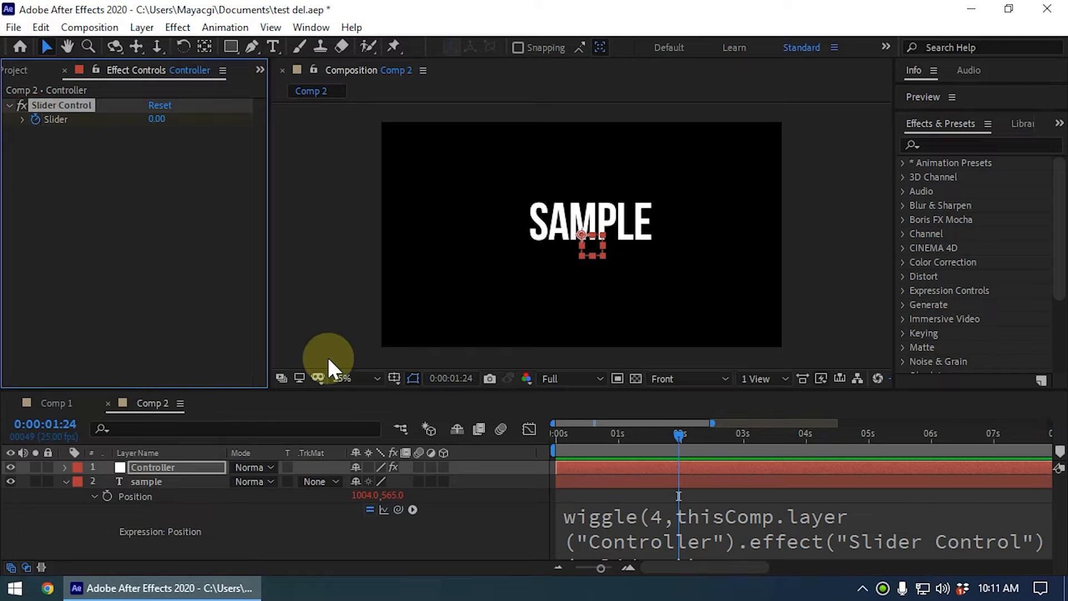
left_click(154, 468)
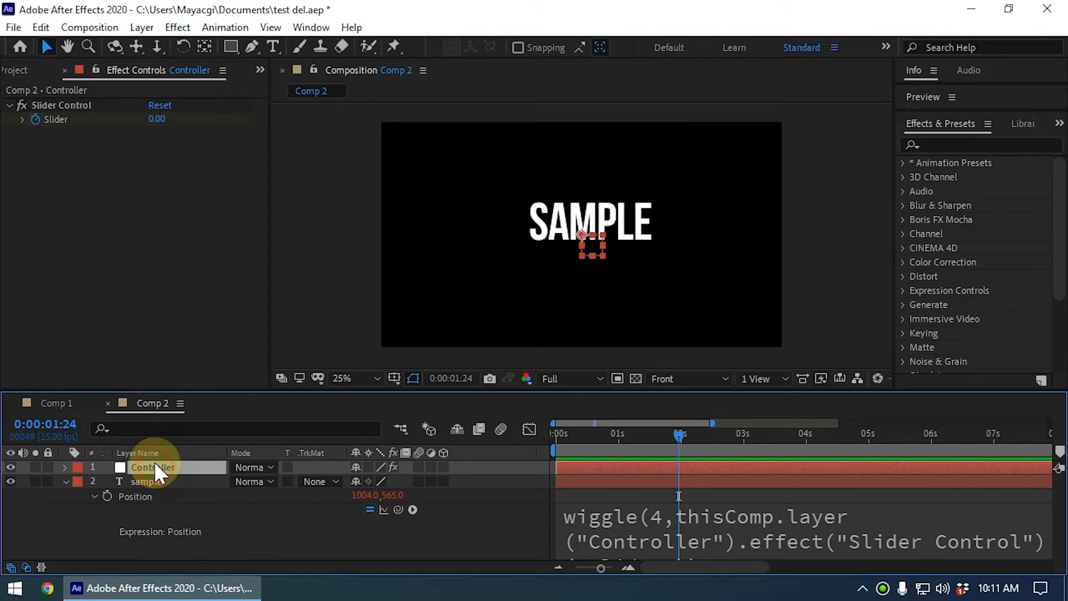
key("u")
left_click(224, 513)
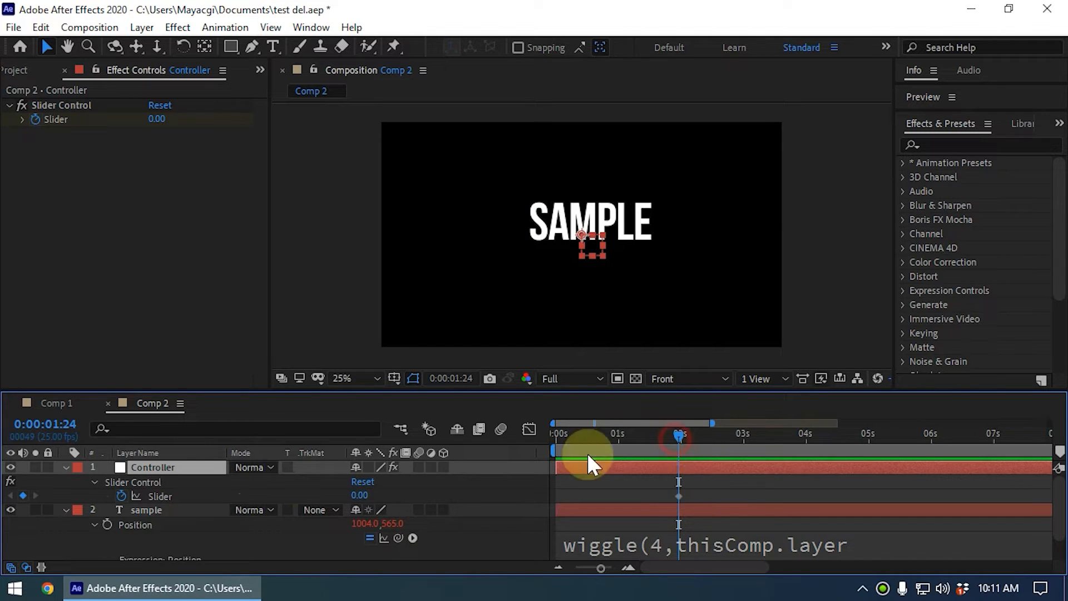
left_click_drag(587, 453, 389, 460)
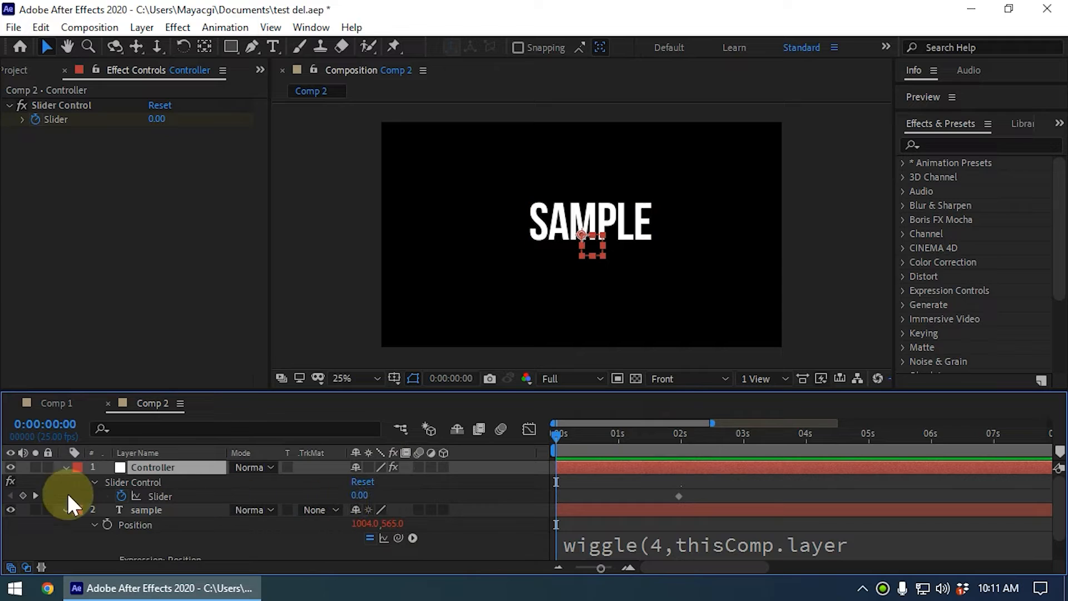
left_click(23, 495)
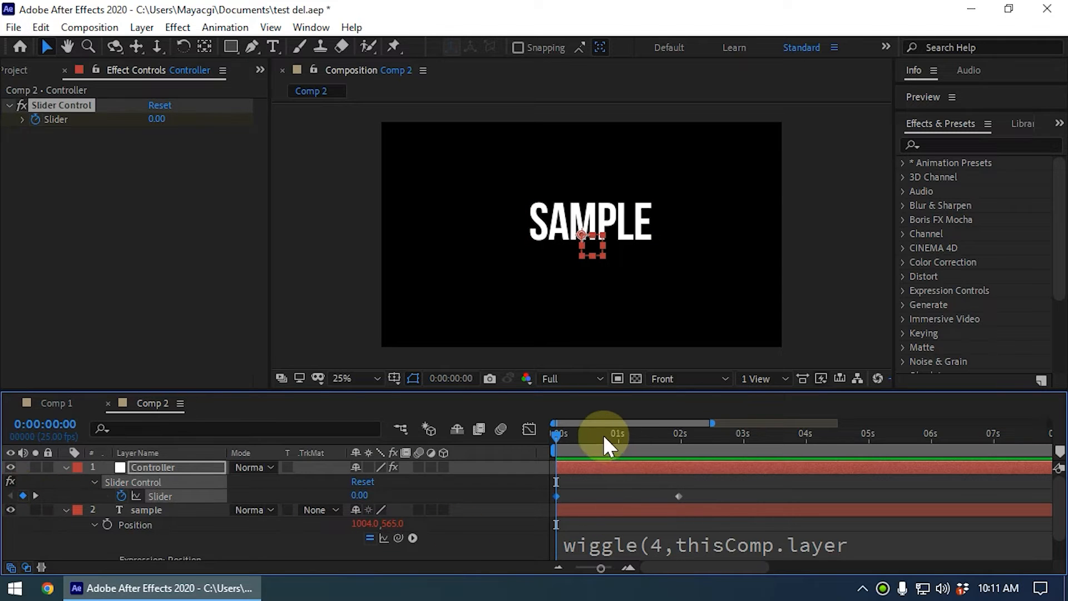
- Set the Controller's Slider to 400 at 0:00:02:00, one frame after the second keyframe
left_click_drag(604, 435, 678, 450)
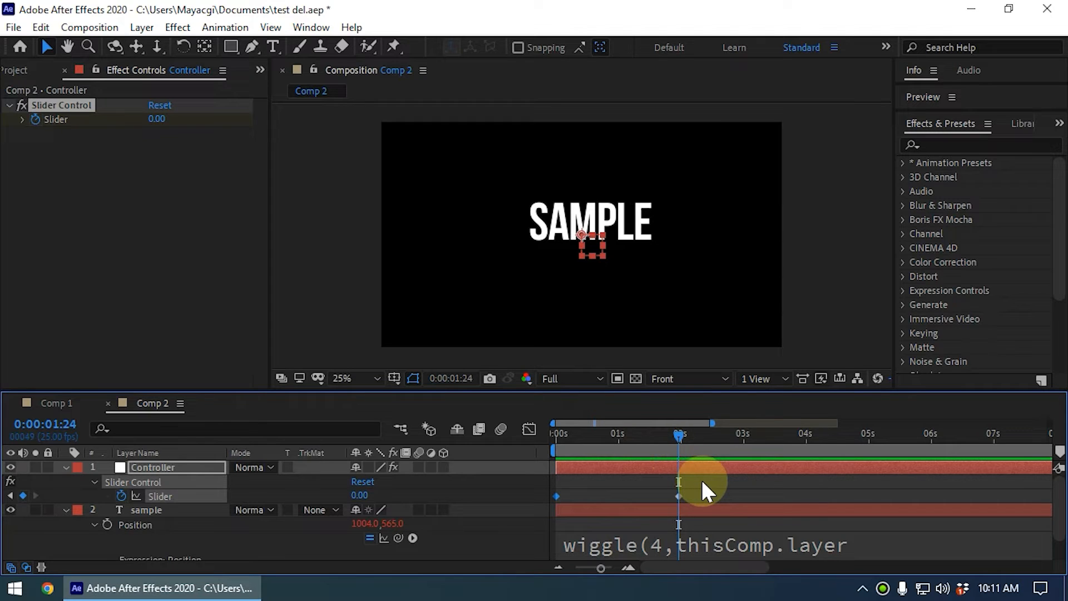
key("Page_Down")
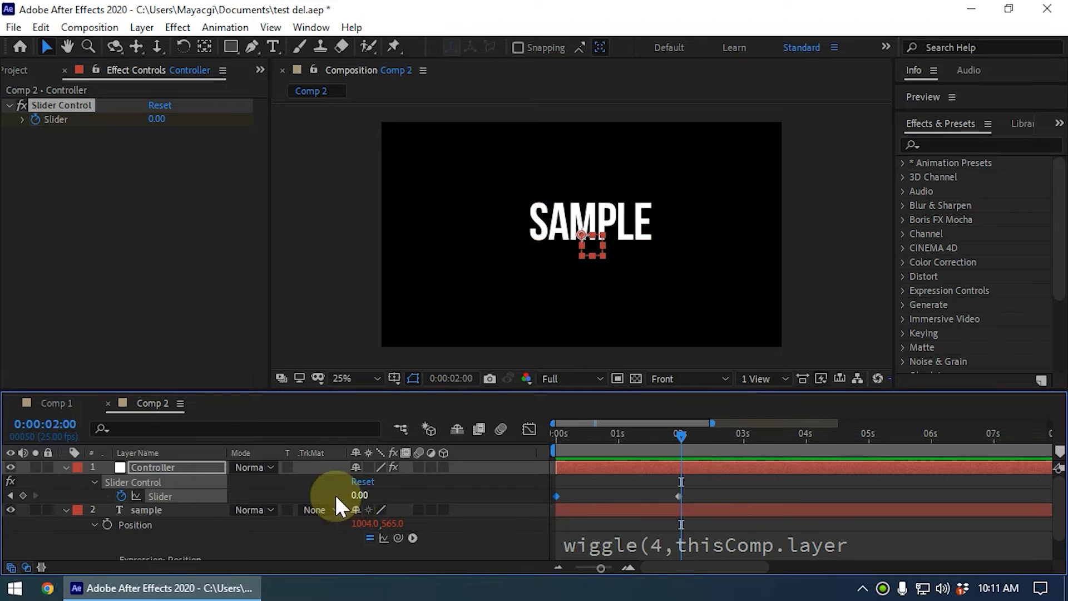
left_click(156, 120)
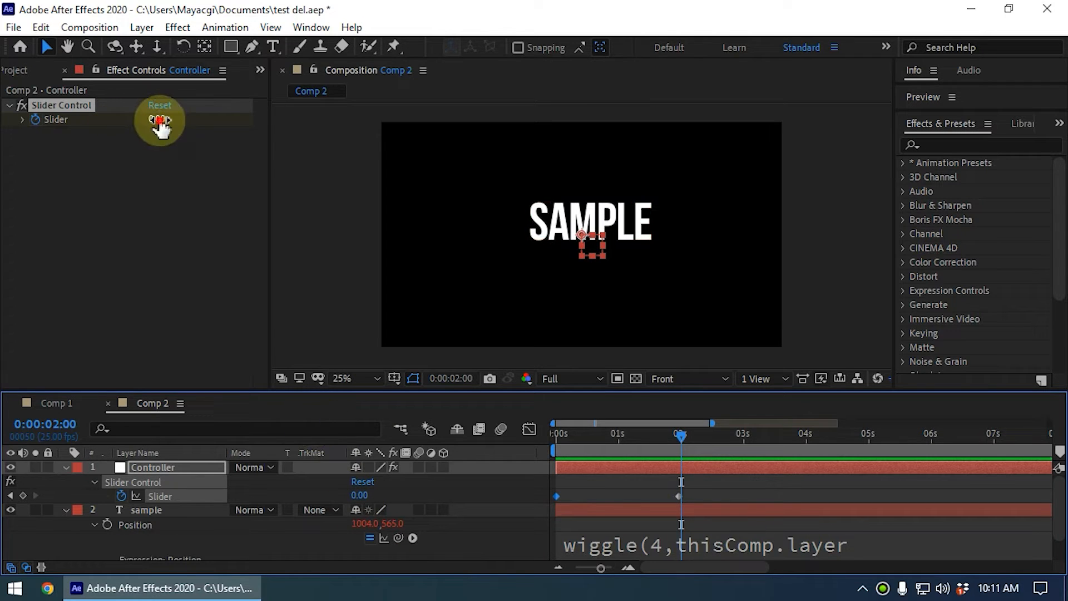
type("400")
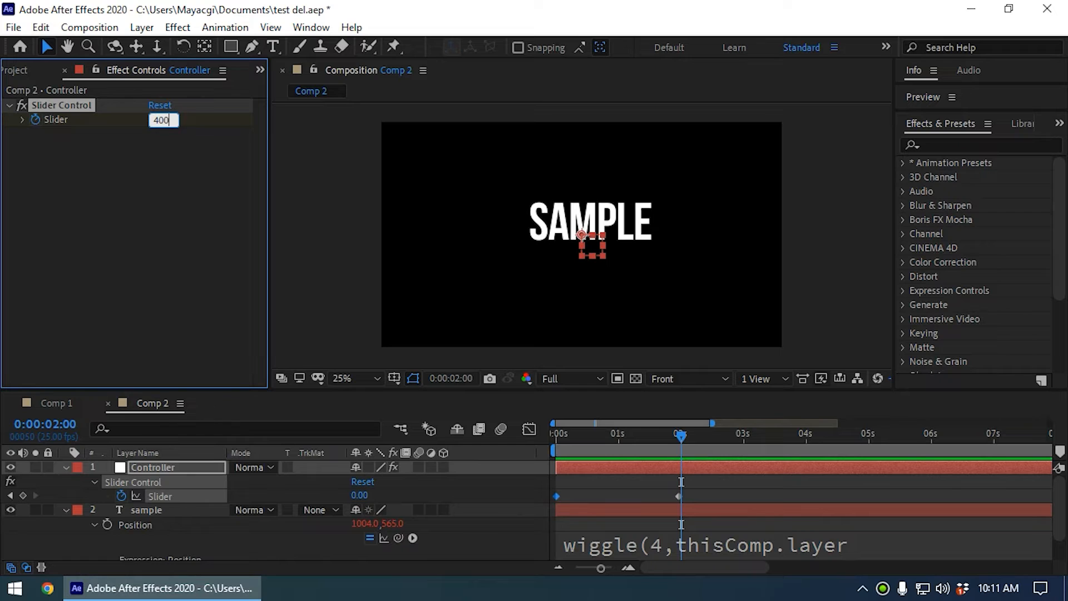
key("Return")
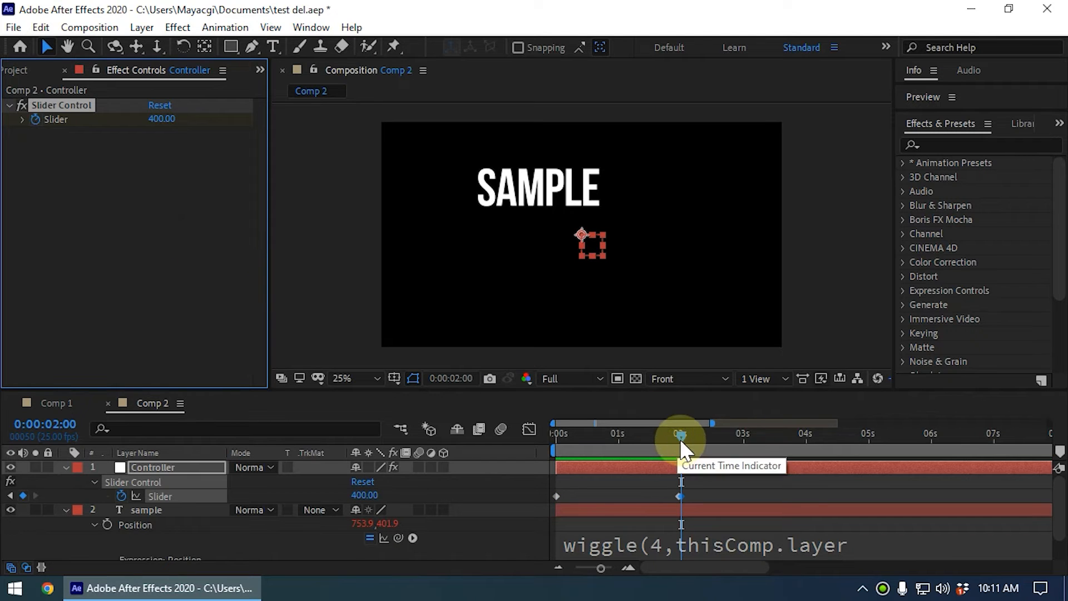
- Preview the keyframed wiggle from the start of the composition and return the playhead to 0:00:00:00
left_click_drag(680, 437, 510, 485)
key("space")
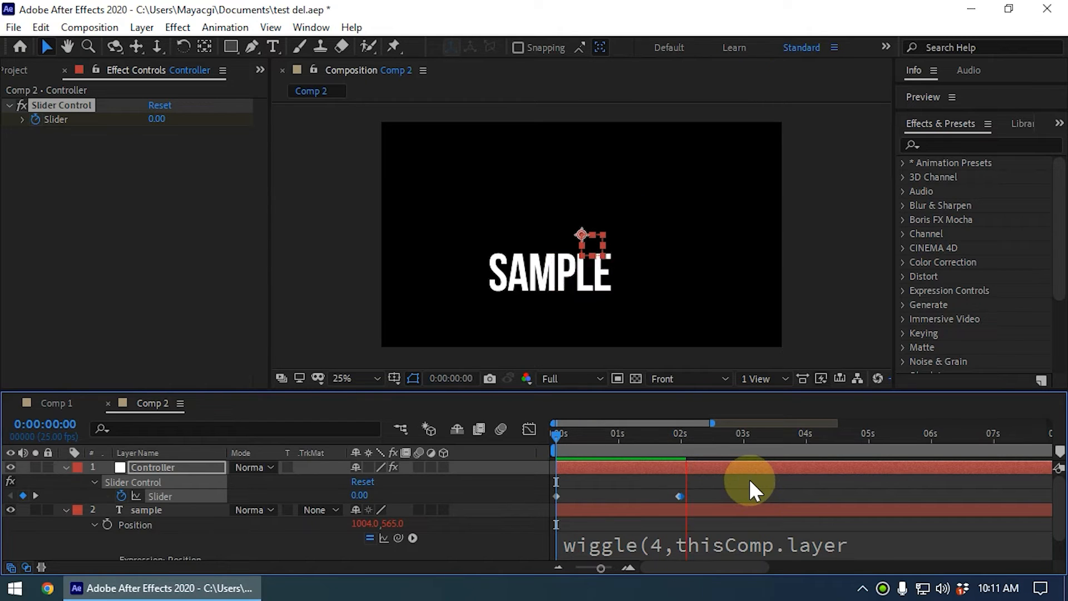
left_click_drag(724, 438, 311, 503)
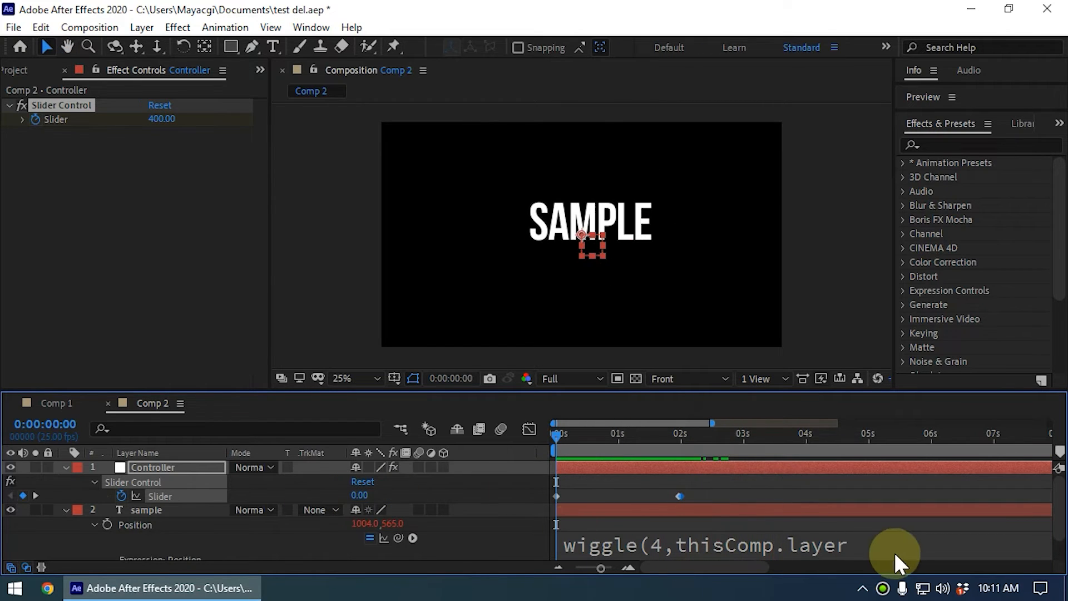
- Preview the wiggle, enlarge the timeline to show more of the Position expression, and move the playhead to 0:00:02:10
key("space")
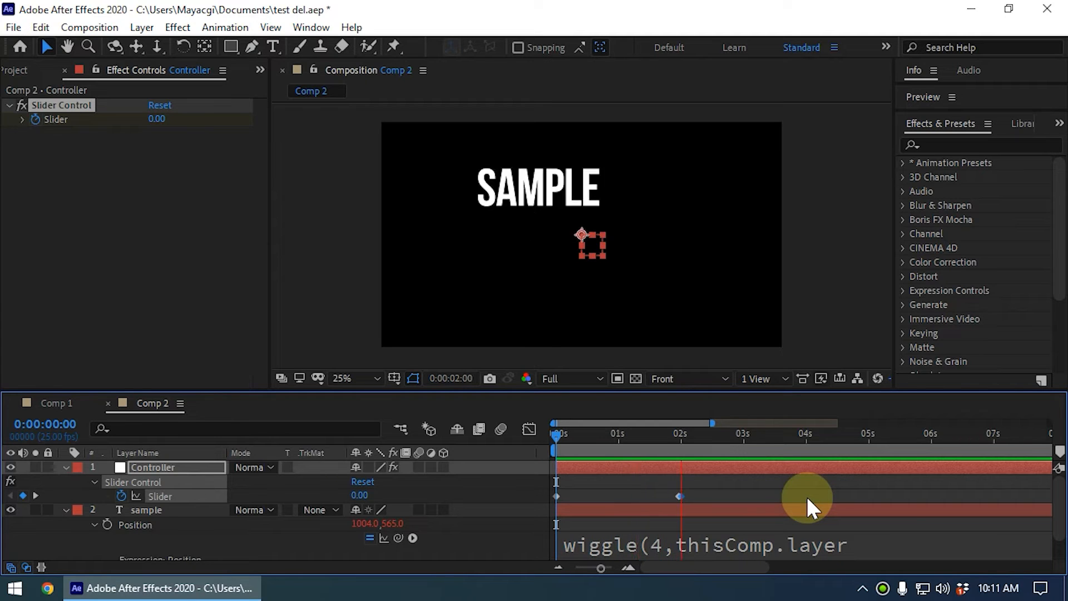
left_click_drag(694, 440, 684, 440)
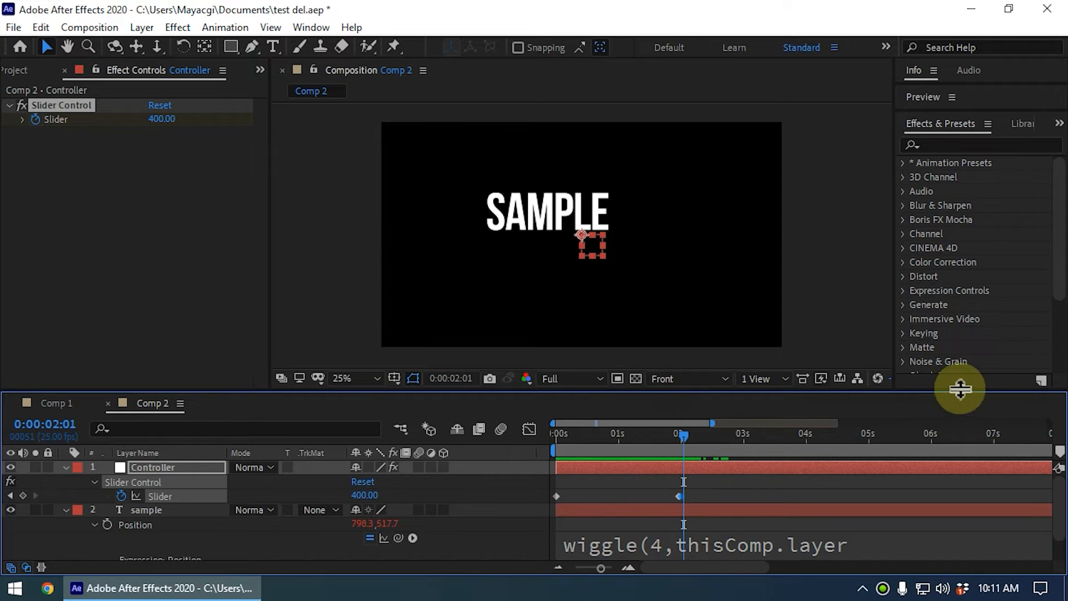
left_click_drag(961, 391, 968, 335)
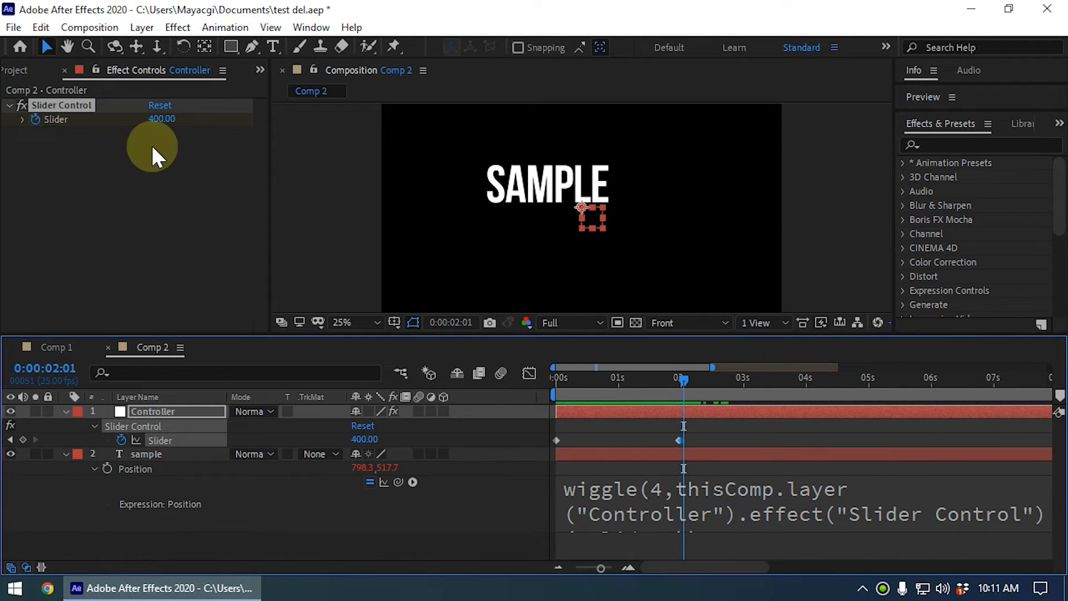
left_click_drag(688, 383, 705, 503)
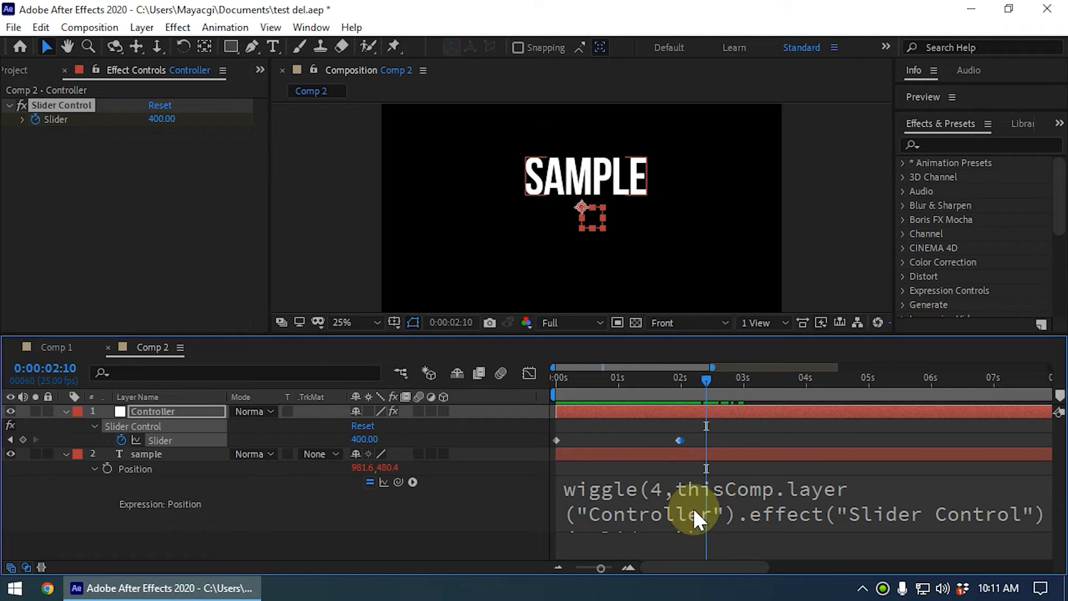
- Open the sample layer's Position expression and examine the wiggle's frequency argument
left_click(61, 123)
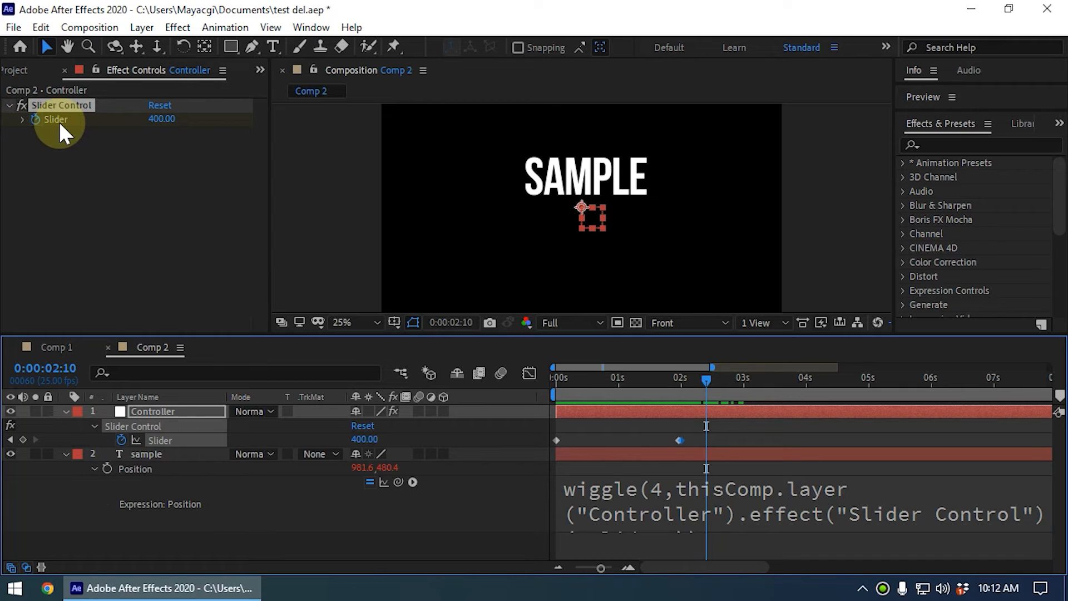
left_click(660, 495)
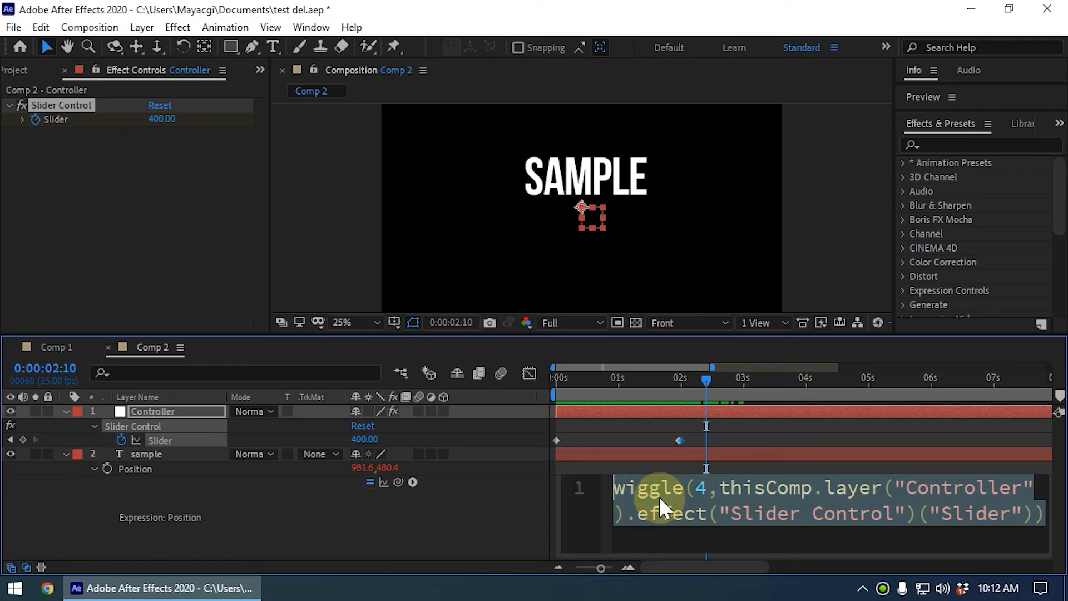
left_click(705, 488)
- Add a second Slider Control effect to the Controller null layer
left_click(159, 411)
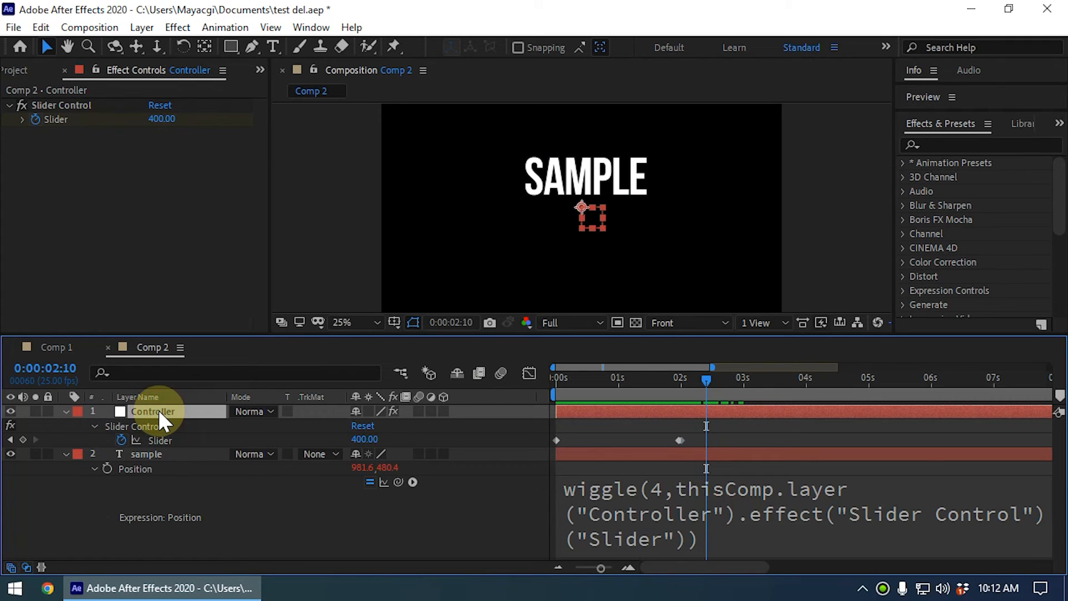
key("ctrl+space")
type("slide")
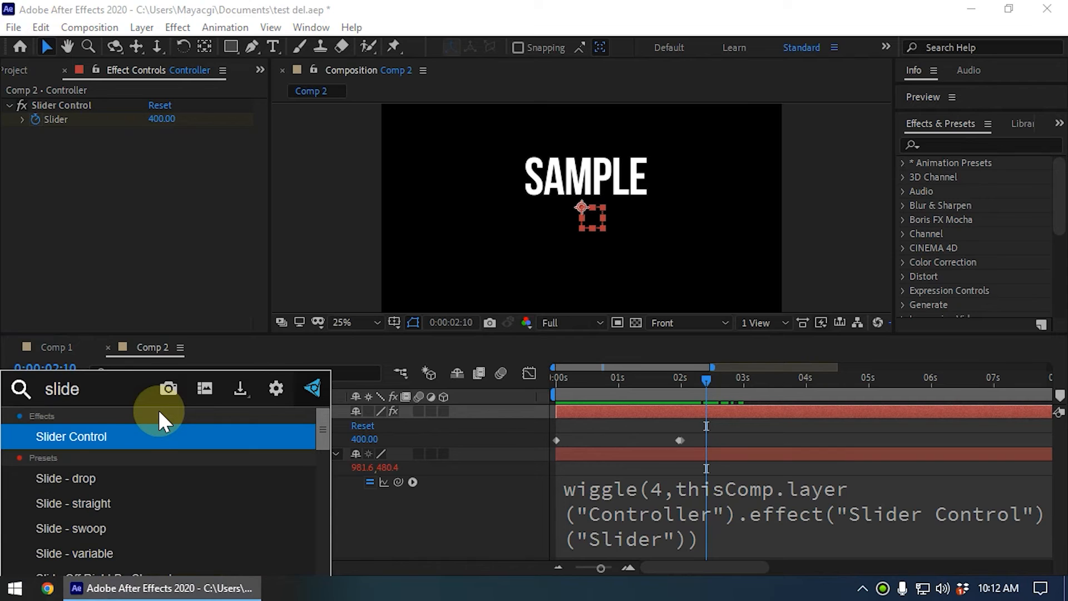
key("Return")
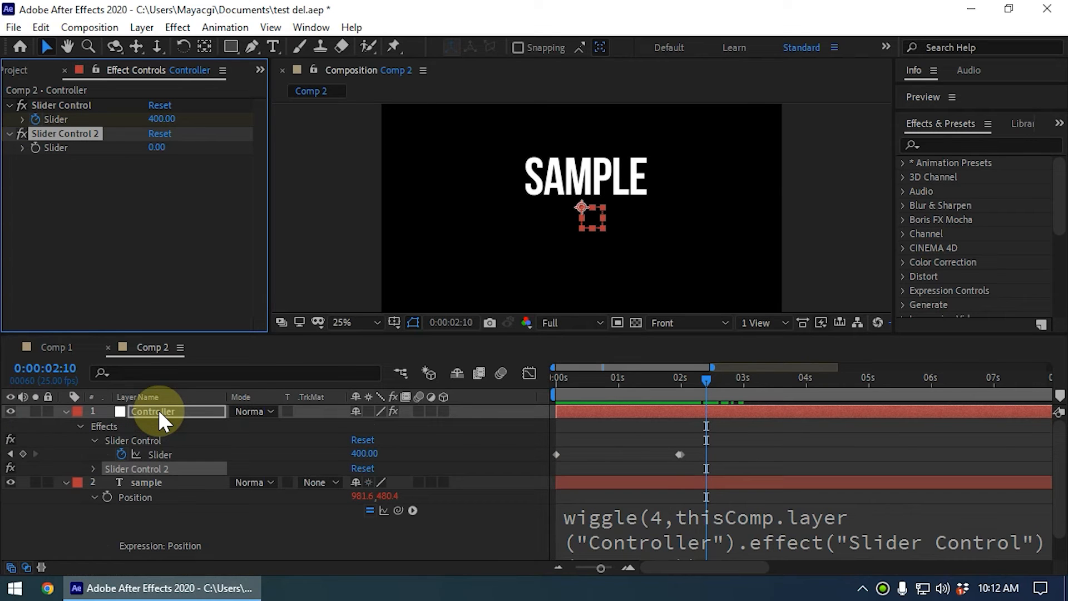
left_click(666, 518)
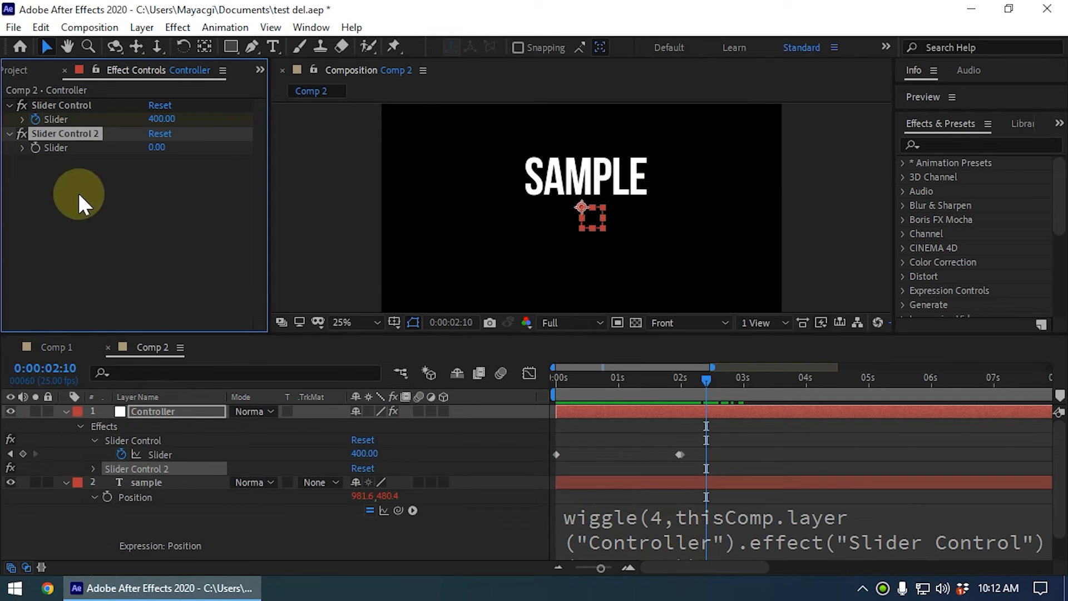
- Rename the Controller's second slider effect as Frequency and keep it selected
right_click(65, 139)
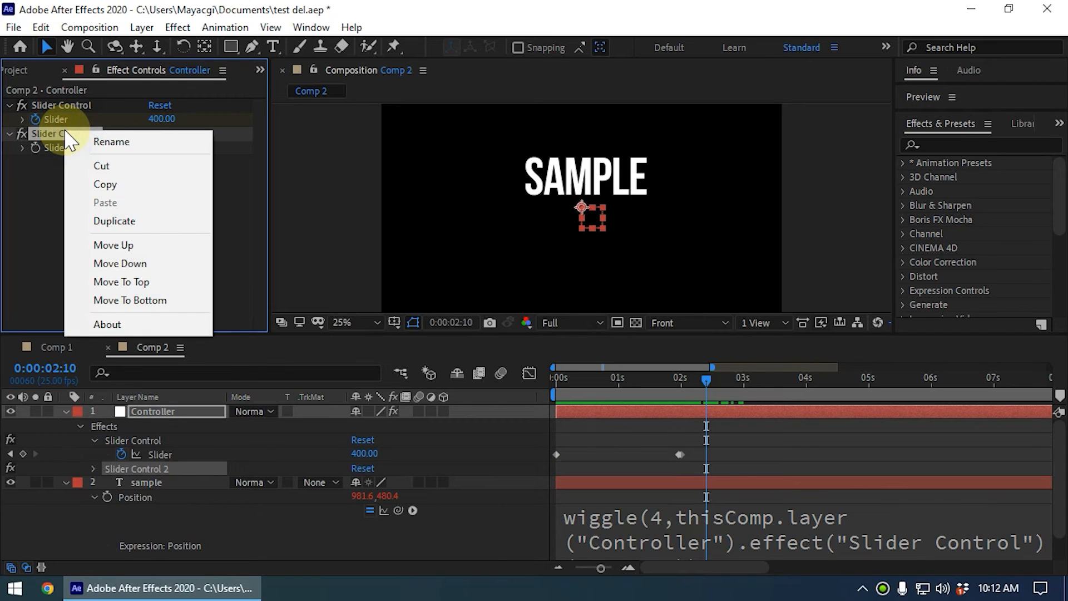
left_click(111, 141)
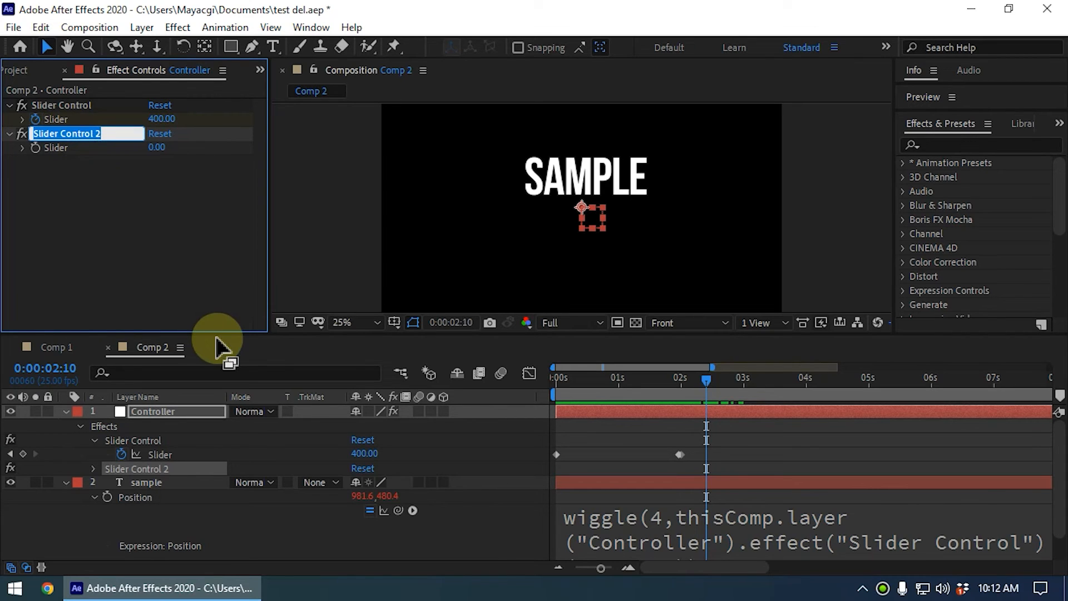
type("Frequ")
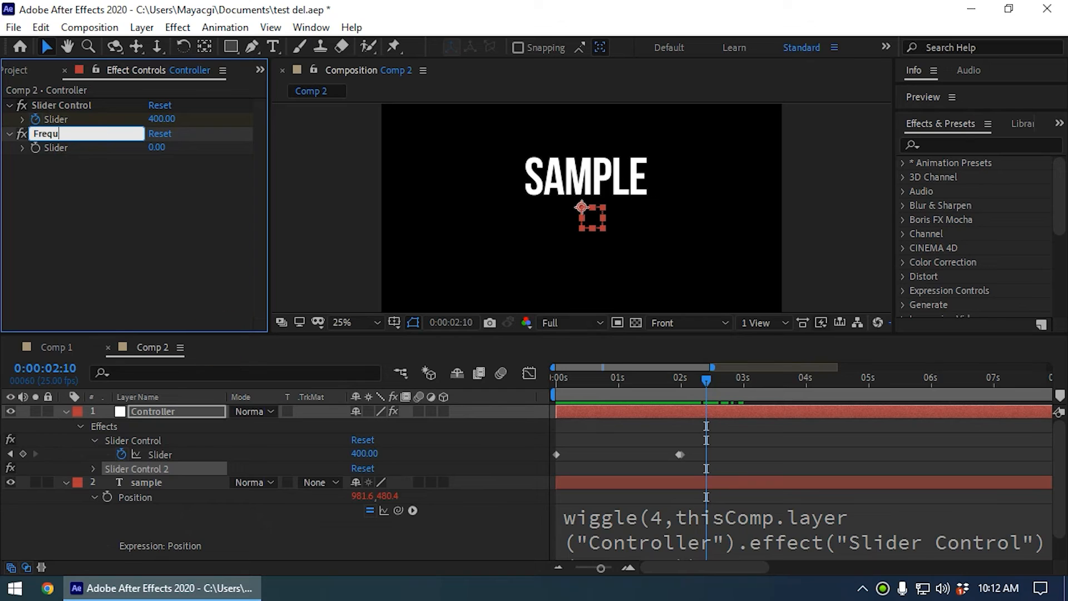
type("ency")
left_click(183, 253)
left_click(55, 139)
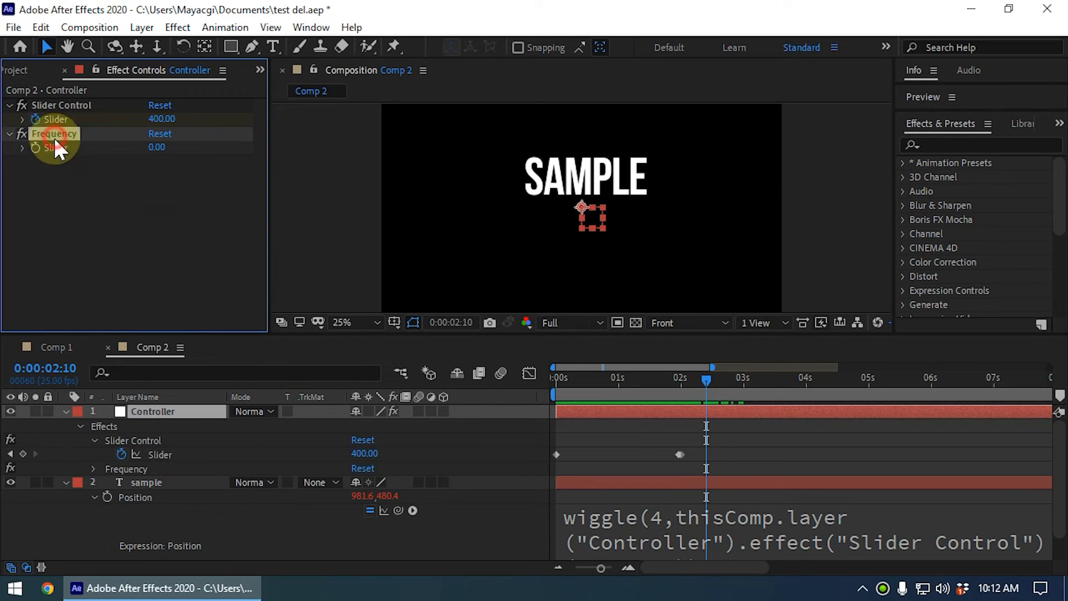